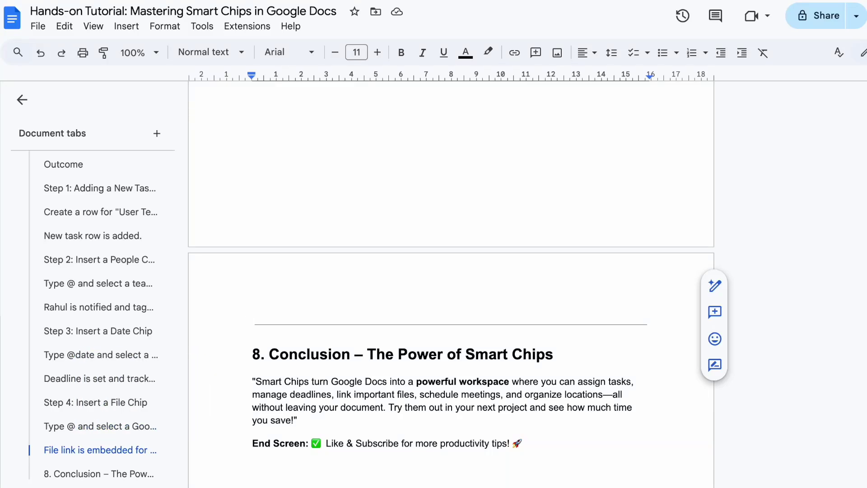
{"action": "scroll", "coordinate": [447, 271], "scroll_direction": "up", "scroll_amount": 8}
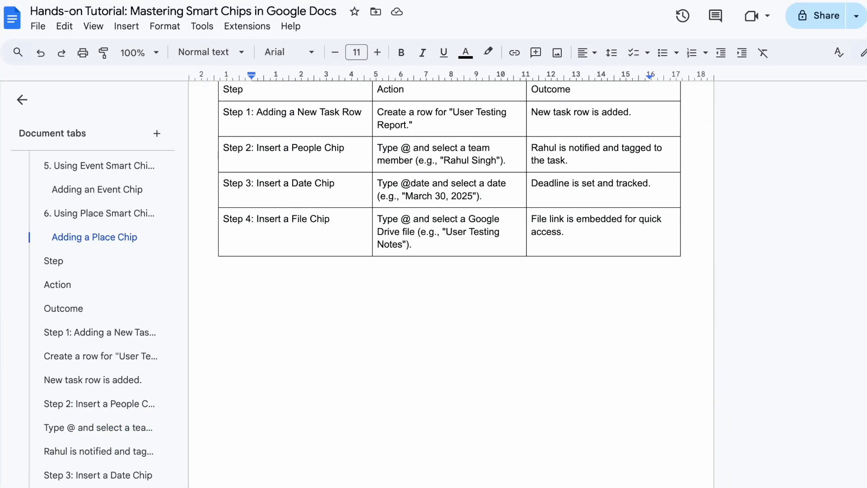
Step: Undo, try clearing the blank space before Conclusion, then reveal non-printing characters and place the cursor after the page break
{"action": "key", "text": "ctrl+z"}
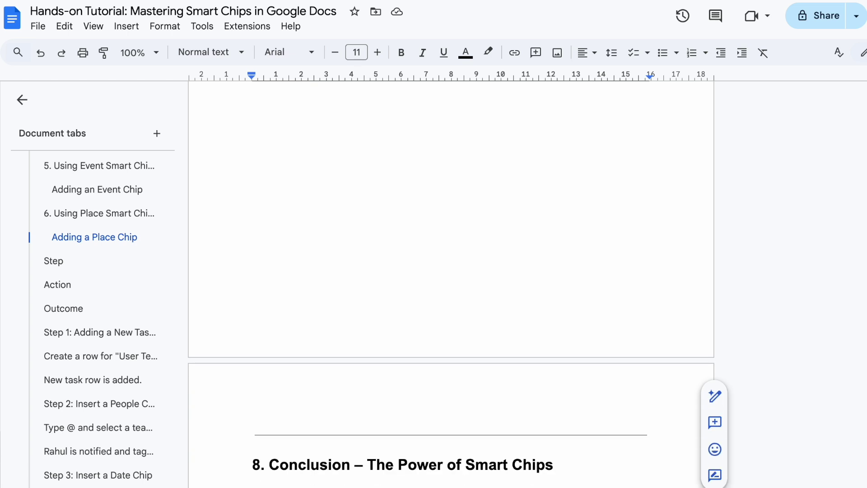
{"action": "scroll", "coordinate": [240, 311], "scroll_direction": "down", "scroll_amount": 2}
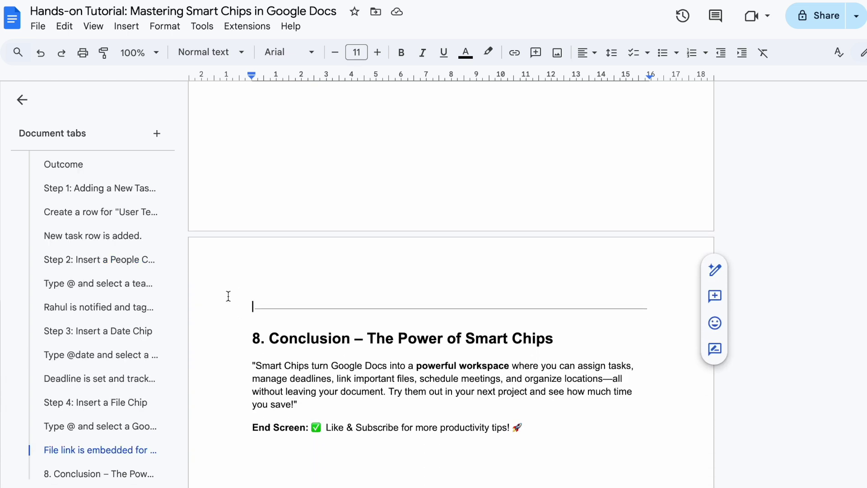
{"action": "key", "text": "BackSpace"}
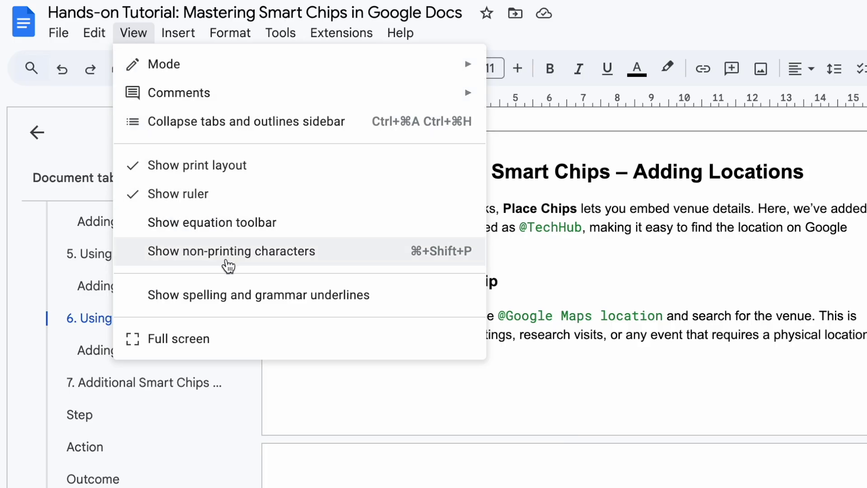
{"action": "left_click", "coordinate": [228, 253]}
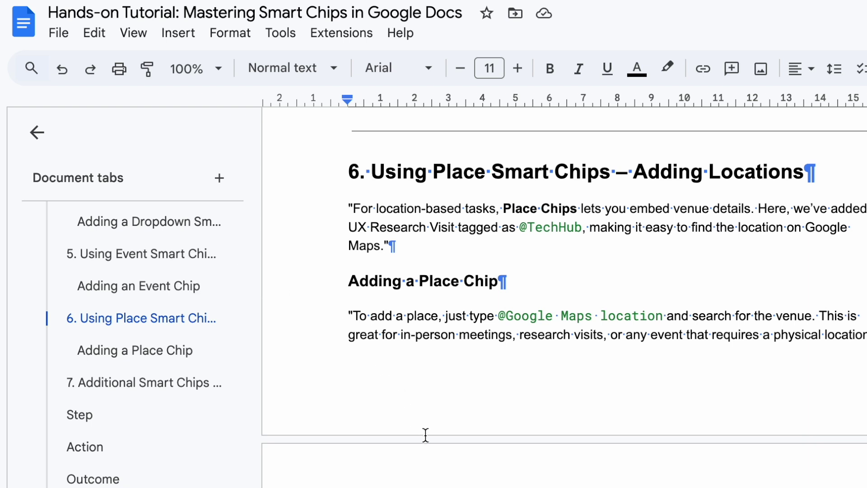
{"action": "scroll", "coordinate": [538, 481], "scroll_direction": "down", "scroll_amount": 5}
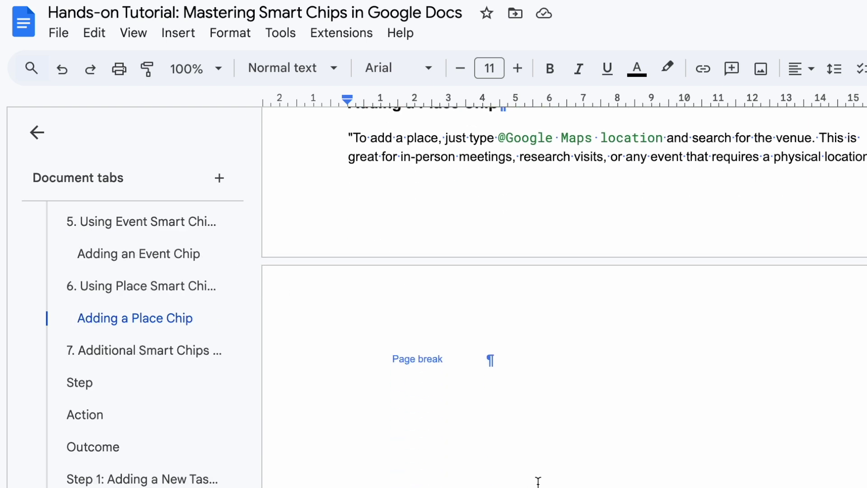
{"action": "scroll", "coordinate": [538, 481], "scroll_direction": "down", "scroll_amount": 2}
{"action": "left_click", "coordinate": [475, 299]}
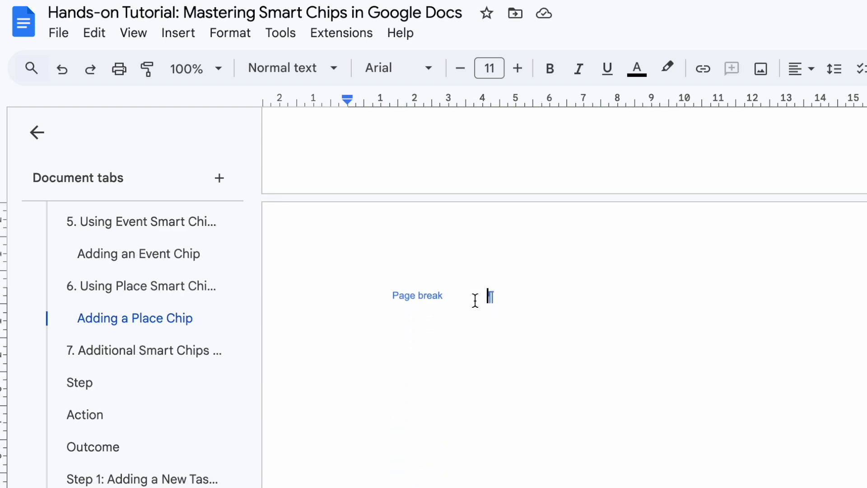
{"action": "scroll", "coordinate": [625, 350], "scroll_direction": "down", "scroll_amount": 2}
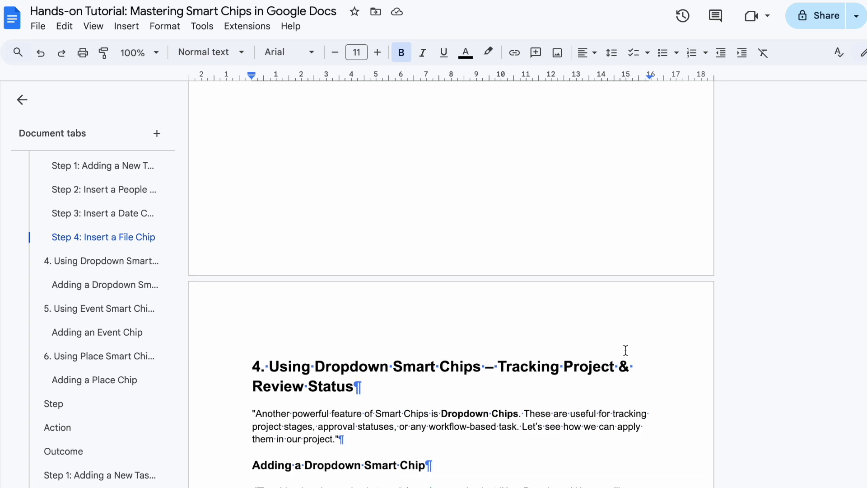
{"action": "left_click", "coordinate": [252, 372]}
{"action": "scroll", "coordinate": [268, 258], "scroll_direction": "up", "scroll_amount": 5}
{"action": "scroll", "coordinate": [268, 258], "scroll_direction": "up", "scroll_amount": 3}
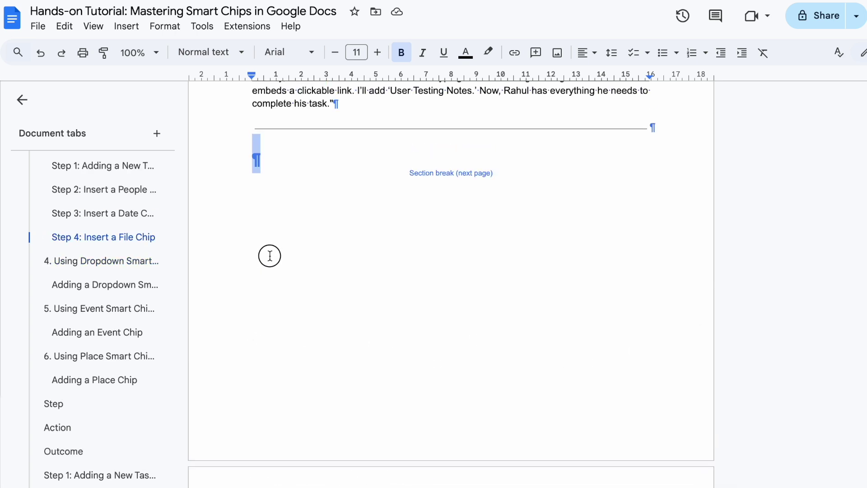
{"action": "key", "text": "ctrl+alt+2"}
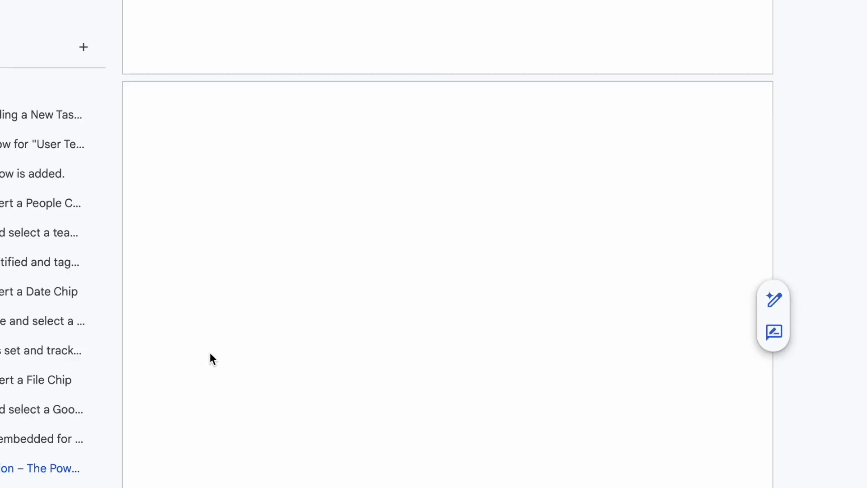
{"action": "key", "text": "BackSpace"}
{"action": "key", "text": "BackSpace"}
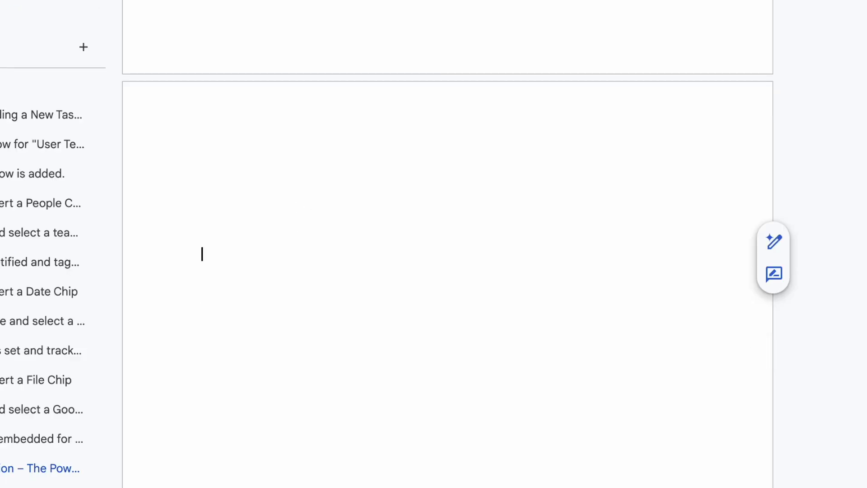
{"action": "key", "text": "BackSpace"}
{"action": "key", "text": "BackSpace"}
{"action": "key", "text": "BackSpace"}
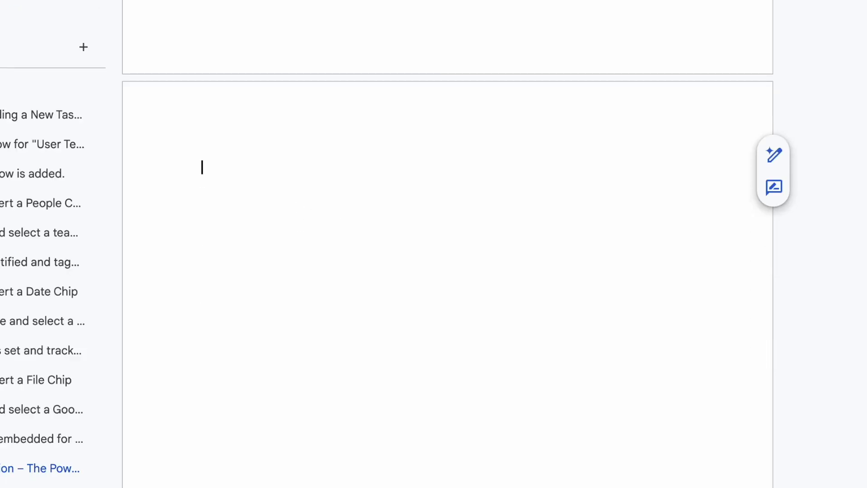
{"action": "key", "text": "BackSpace"}
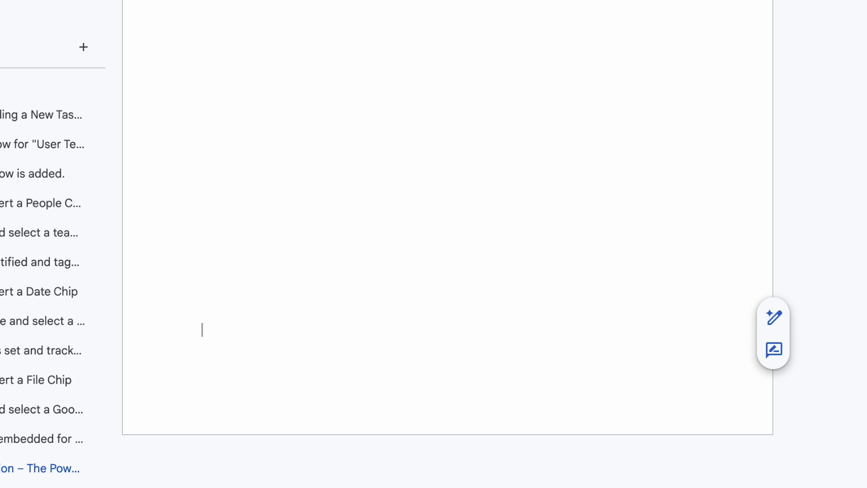
{"action": "scroll", "coordinate": [447, 244], "scroll_direction": "up", "scroll_amount": 5}
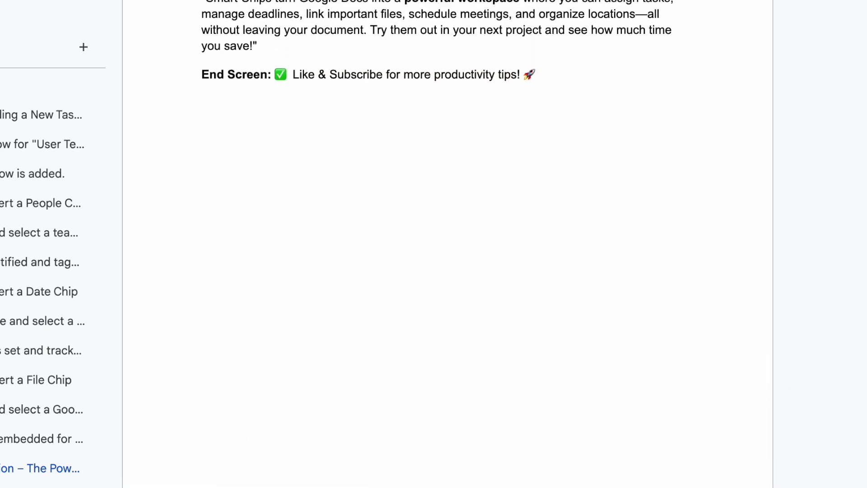
{"action": "scroll", "coordinate": [447, 244], "scroll_direction": "up", "scroll_amount": 4}
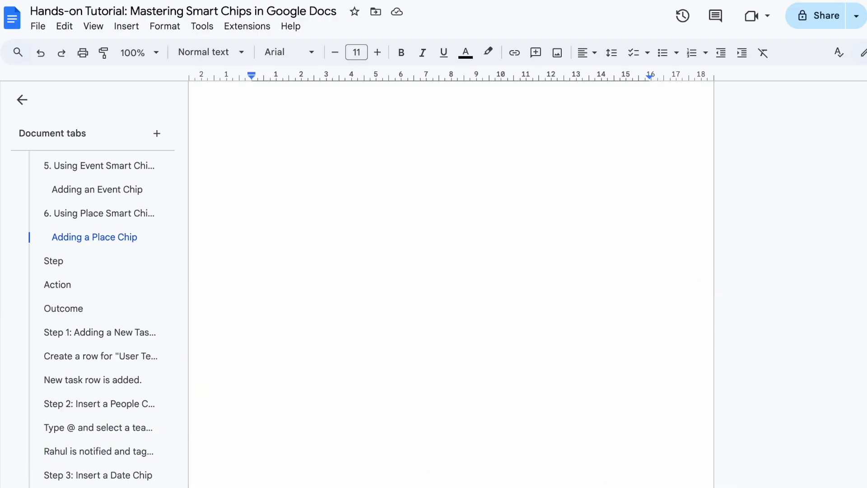
{"action": "scroll", "coordinate": [447, 244], "scroll_direction": "up", "scroll_amount": 3}
{"action": "scroll", "coordinate": [447, 243], "scroll_direction": "up", "scroll_amount": 3}
{"action": "scroll", "coordinate": [447, 244], "scroll_direction": "up", "scroll_amount": 2}
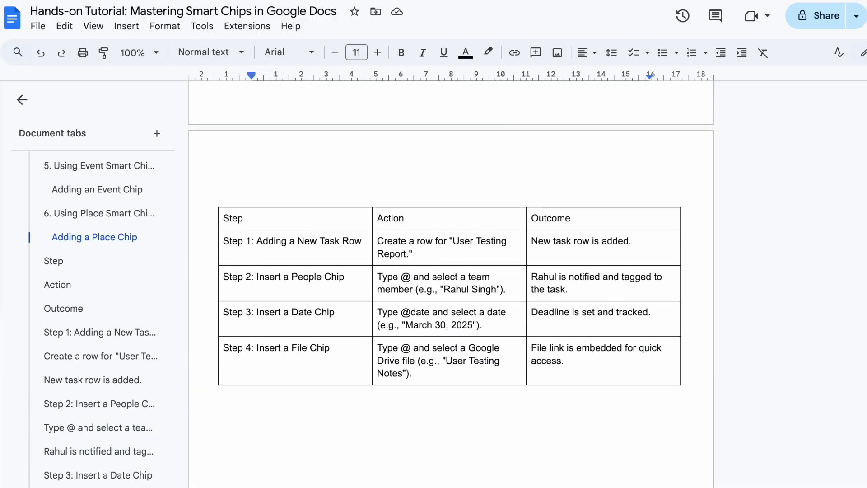
{"action": "scroll", "coordinate": [447, 271], "scroll_direction": "down", "scroll_amount": 4}
{"action": "scroll", "coordinate": [447, 272], "scroll_direction": "down", "scroll_amount": 3}
{"action": "scroll", "coordinate": [447, 271], "scroll_direction": "down", "scroll_amount": 2}
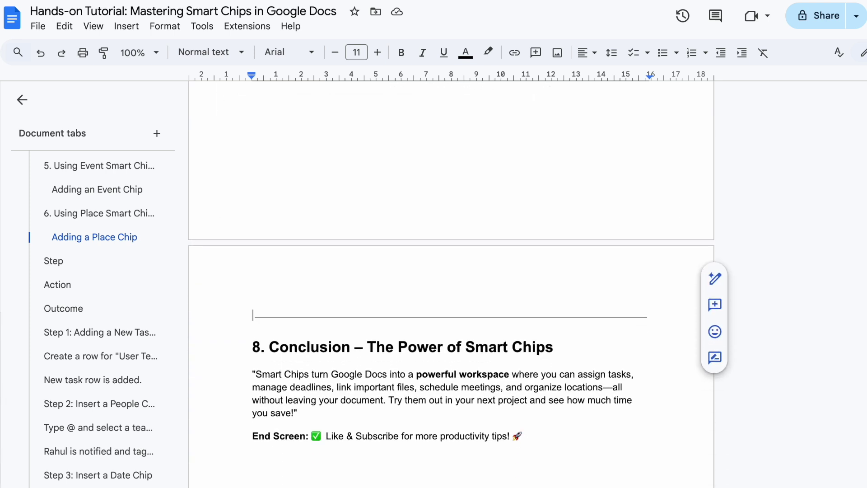
Step: Delete the break sitting before the Conclusion divider line
{"action": "key", "text": "BackSpace"}
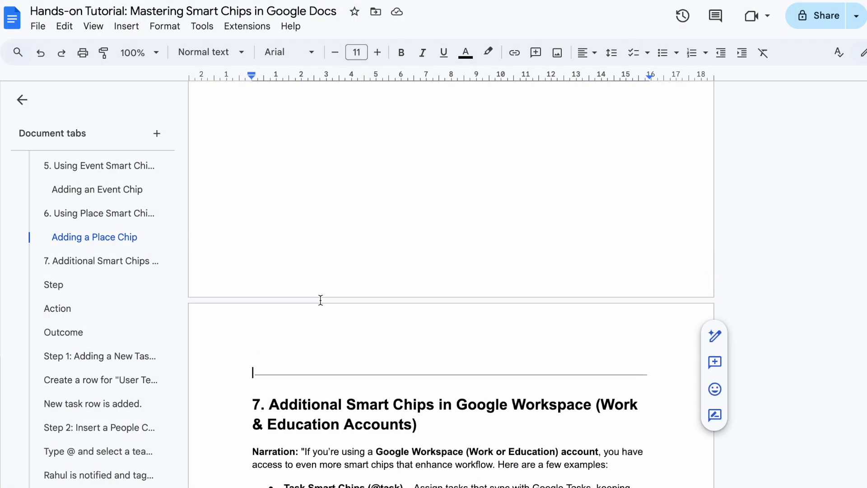
{"action": "scroll", "coordinate": [321, 300], "scroll_direction": "up", "scroll_amount": 1}
{"action": "scroll", "coordinate": [320, 300], "scroll_direction": "up", "scroll_amount": 2}
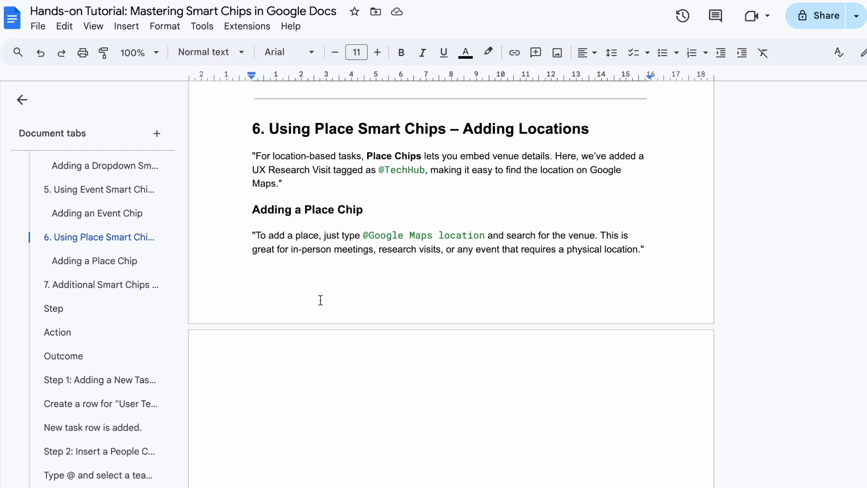
Step: Show non-printing characters via View, then delete the empty line above section 7's divider
{"action": "left_click", "coordinate": [93, 26]}
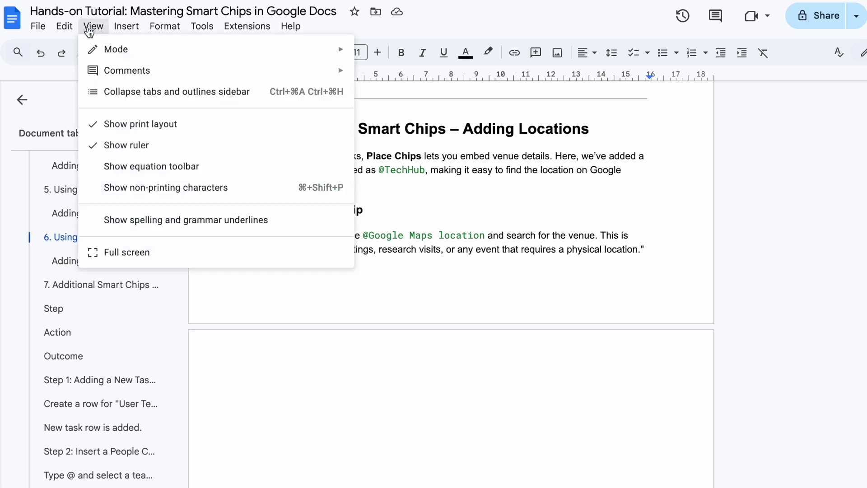
{"action": "left_click", "coordinate": [163, 195]}
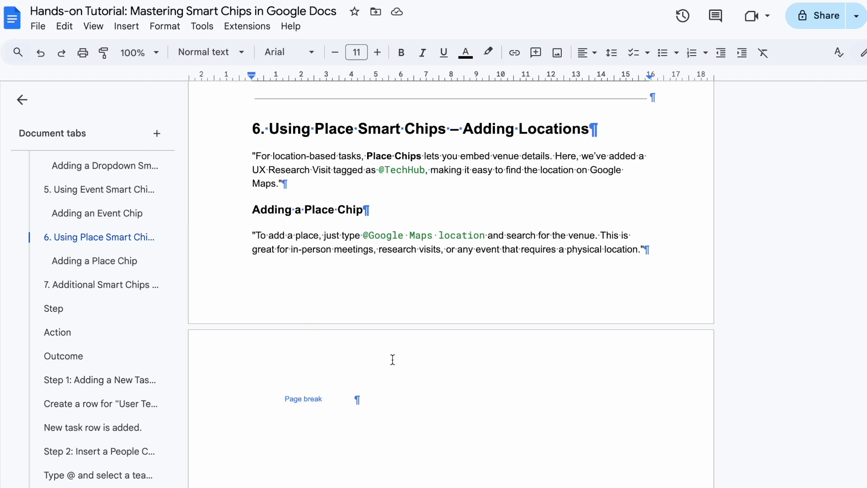
{"action": "scroll", "coordinate": [393, 359], "scroll_direction": "down", "scroll_amount": 3}
{"action": "scroll", "coordinate": [392, 359], "scroll_direction": "down", "scroll_amount": 2}
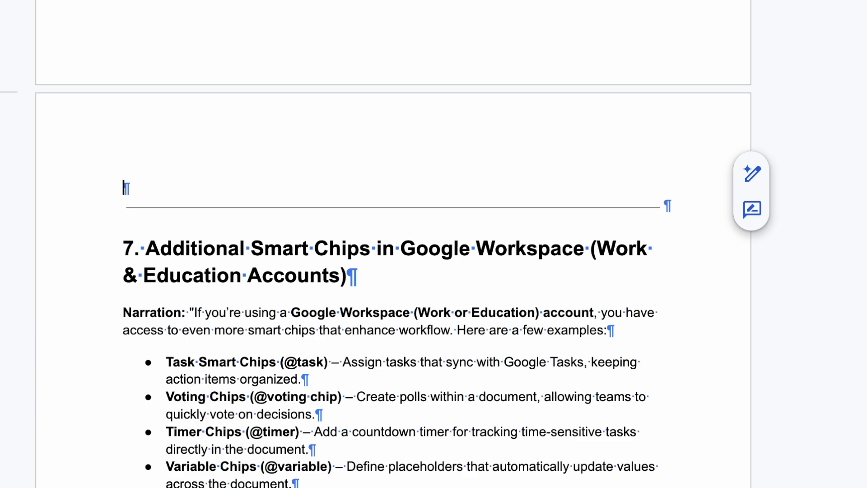
{"action": "key", "text": "BackSpace"}
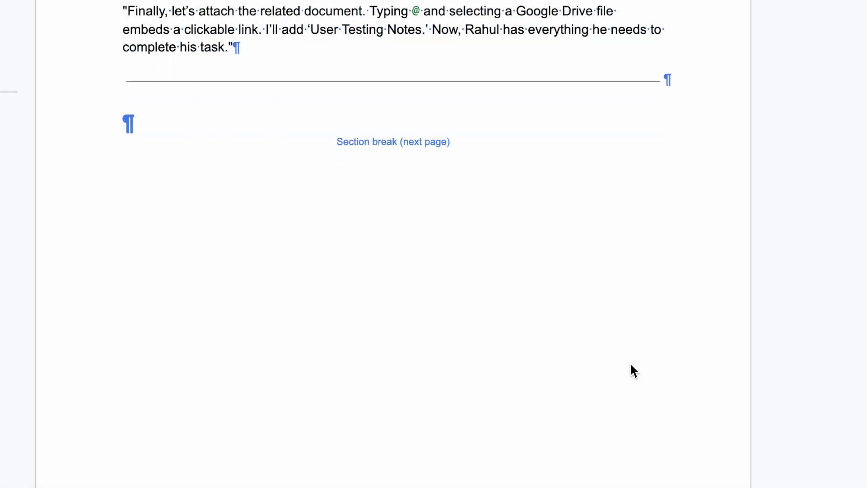
{"action": "scroll", "coordinate": [630, 363], "scroll_direction": "down", "scroll_amount": 2}
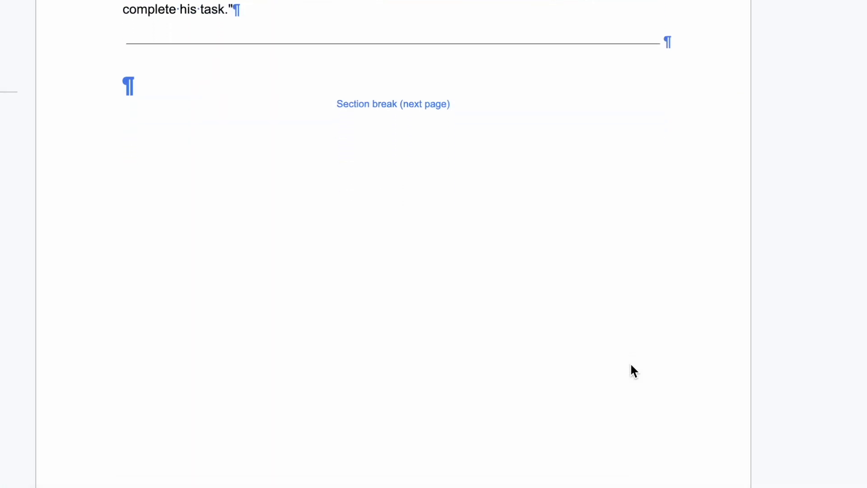
{"action": "scroll", "coordinate": [629, 371], "scroll_direction": "down", "scroll_amount": 3}
{"action": "scroll", "coordinate": [630, 371], "scroll_direction": "down", "scroll_amount": 3}
{"action": "scroll", "coordinate": [630, 371], "scroll_direction": "down", "scroll_amount": 2}
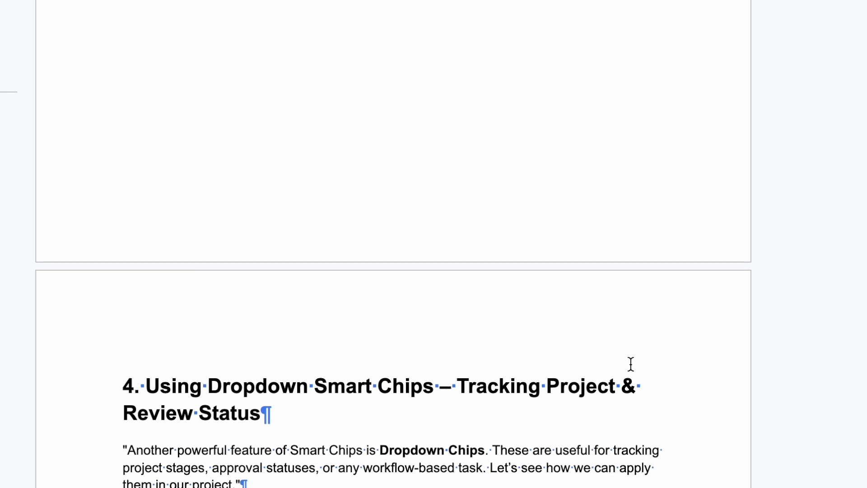
{"action": "scroll", "coordinate": [630, 364], "scroll_direction": "up", "scroll_amount": 1}
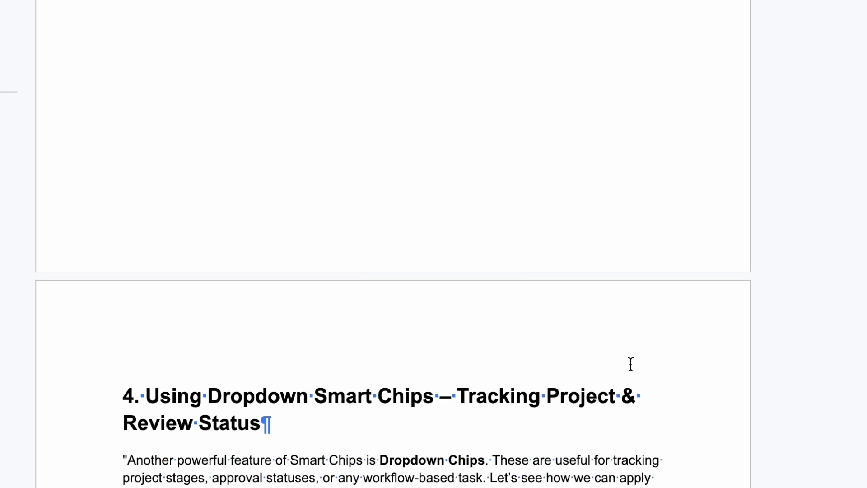
Step: Place the insertion point at the start of heading 4, Using Dropdown Smart Chips
{"action": "left_click", "coordinate": [124, 395]}
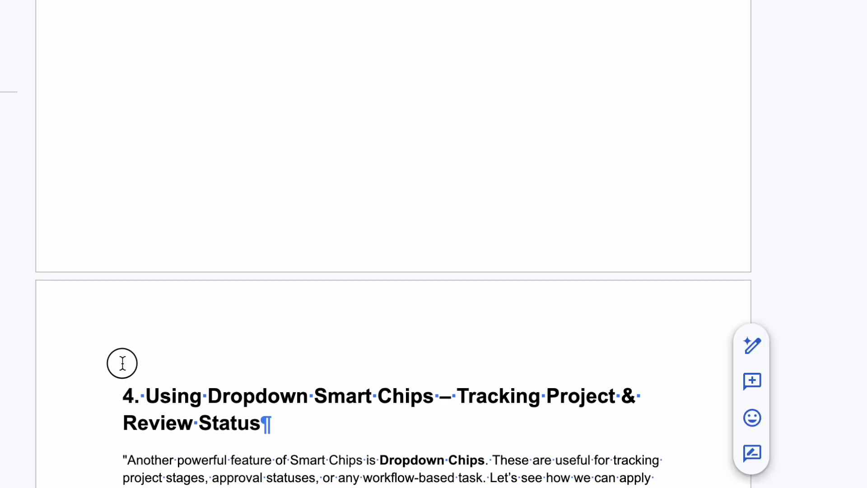
{"action": "scroll", "coordinate": [124, 335], "scroll_direction": "up", "scroll_amount": 3}
{"action": "scroll", "coordinate": [145, 236], "scroll_direction": "up", "scroll_amount": 2}
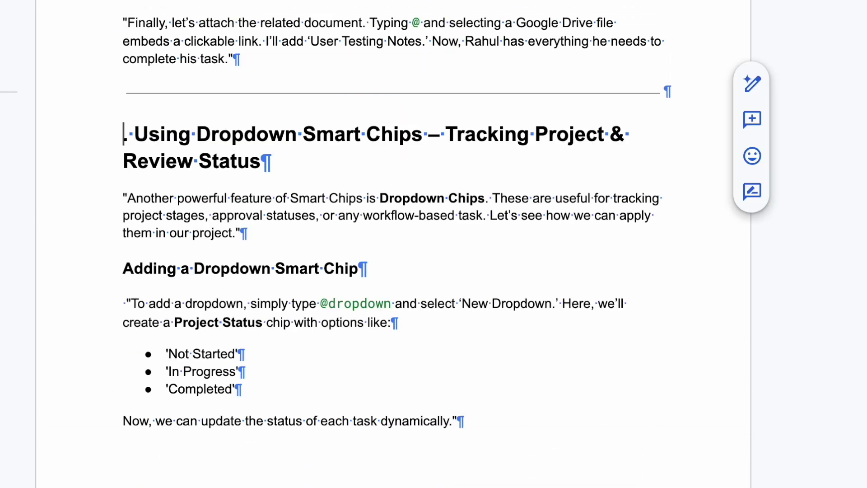
{"action": "type", "text": "4."}
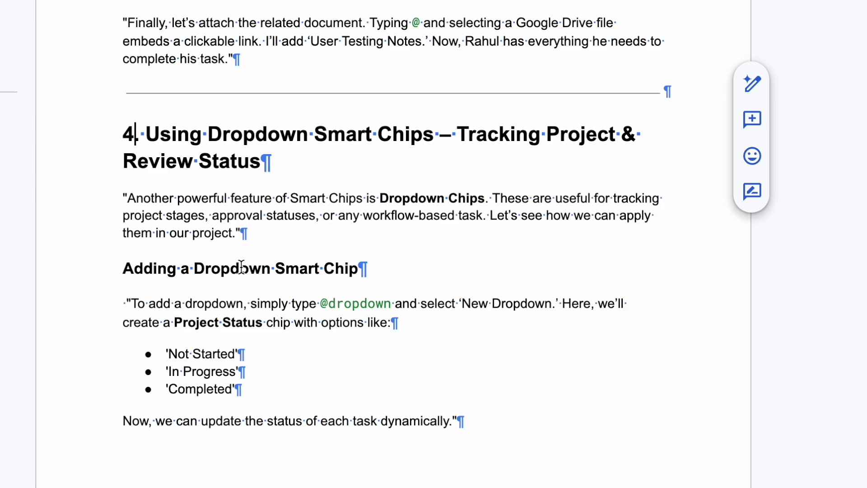
{"action": "scroll", "coordinate": [322, 351], "scroll_direction": "down", "scroll_amount": 5}
{"action": "scroll", "coordinate": [322, 351], "scroll_direction": "down", "scroll_amount": 3}
{"action": "scroll", "coordinate": [322, 350], "scroll_direction": "up", "scroll_amount": 2}
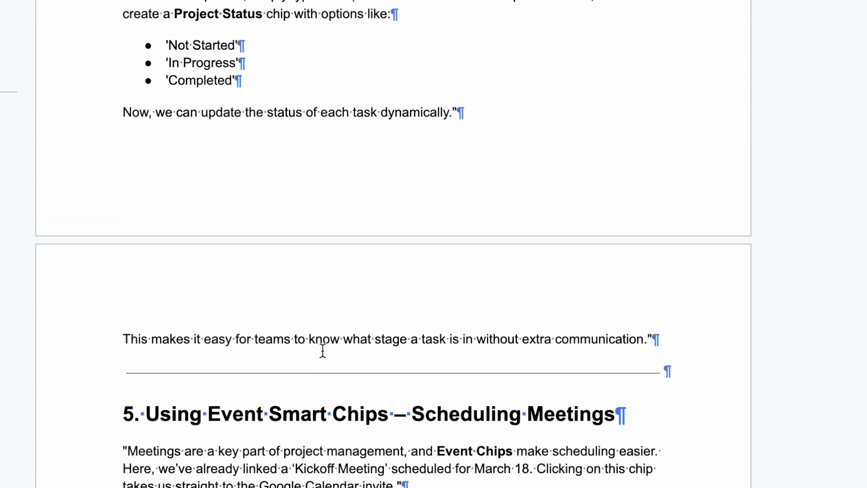
{"action": "scroll", "coordinate": [322, 350], "scroll_direction": "up", "scroll_amount": 5}
{"action": "scroll", "coordinate": [321, 350], "scroll_direction": "up", "scroll_amount": 2}
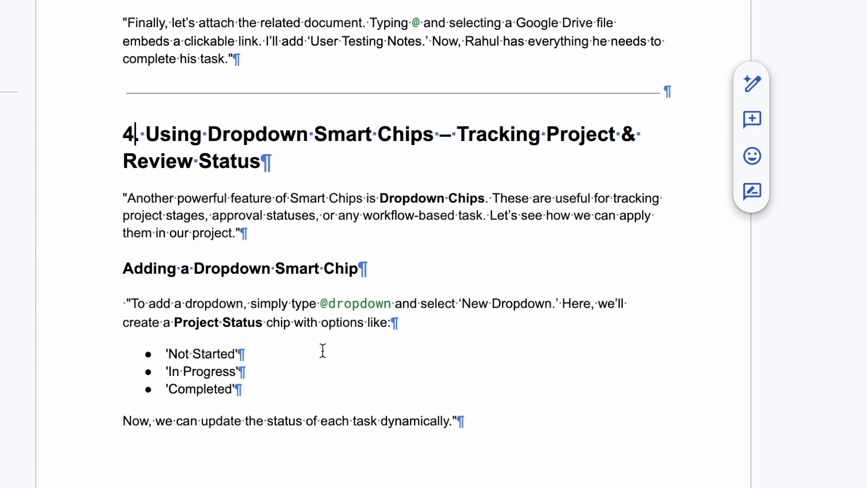
{"action": "scroll", "coordinate": [323, 350], "scroll_direction": "up", "scroll_amount": 3}
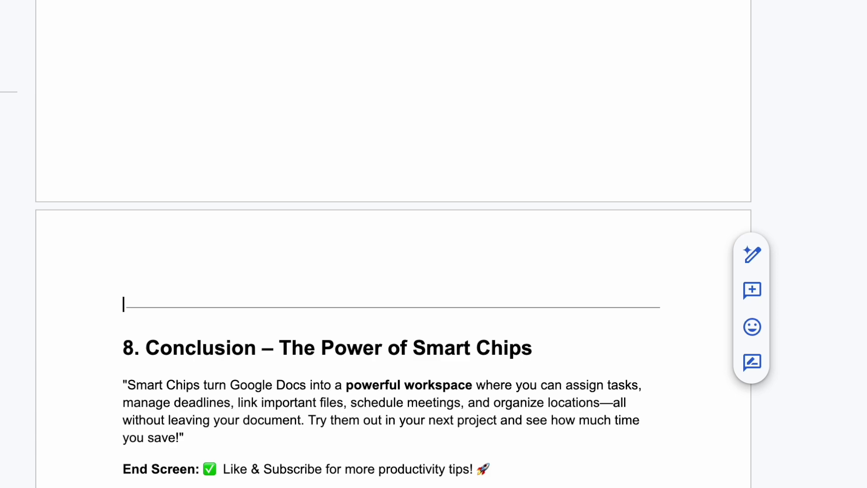
{"action": "scroll", "coordinate": [392, 244], "scroll_direction": "up", "scroll_amount": 5}
{"action": "scroll", "coordinate": [393, 244], "scroll_direction": "up", "scroll_amount": 2}
{"action": "scroll", "coordinate": [392, 244], "scroll_direction": "up", "scroll_amount": 2}
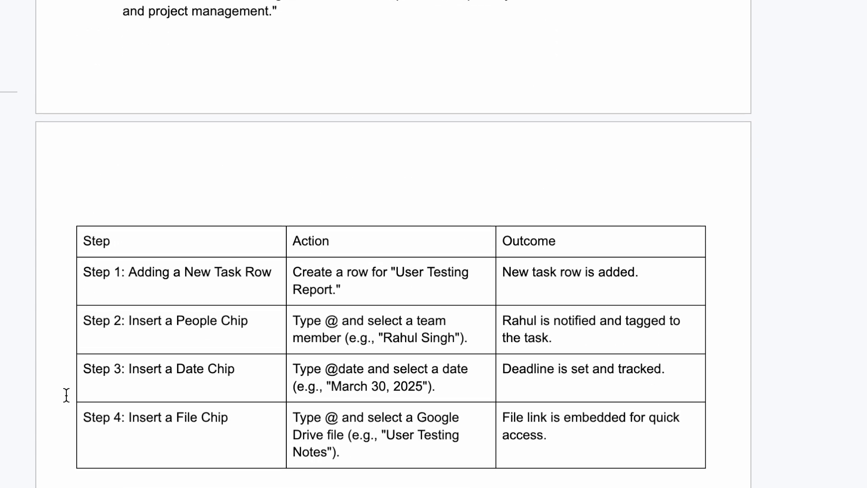
{"action": "left_click_drag", "start_coordinate": [66, 477], "coordinate": [105, 71]}
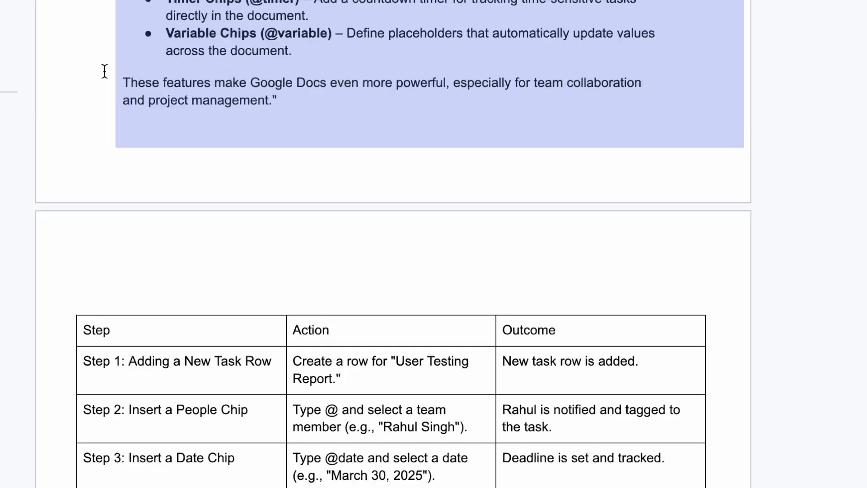
Step: Drag the section 7 text below the table, then move the Steps table down to sit above the Conclusion heading
{"action": "left_click_drag", "start_coordinate": [140, 161], "coordinate": [86, 154]}
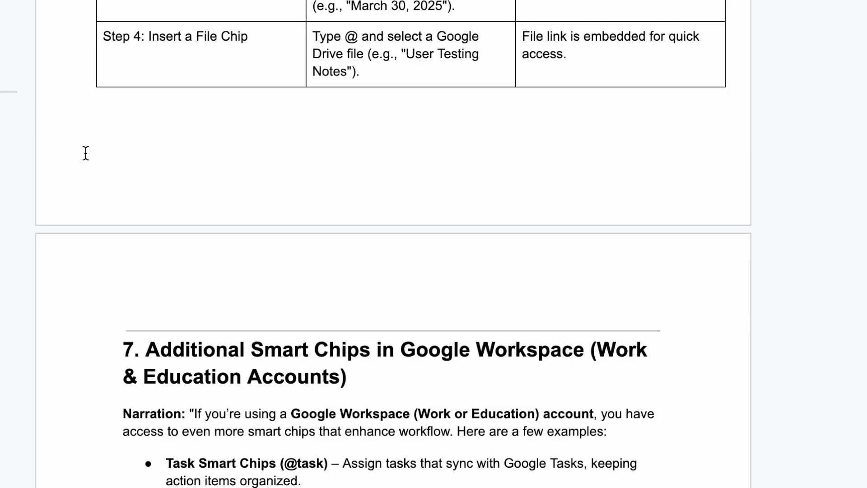
{"action": "scroll", "coordinate": [85, 153], "scroll_direction": "down", "scroll_amount": 5}
{"action": "scroll", "coordinate": [86, 153], "scroll_direction": "down", "scroll_amount": 4}
{"action": "left_click", "coordinate": [96, 152]}
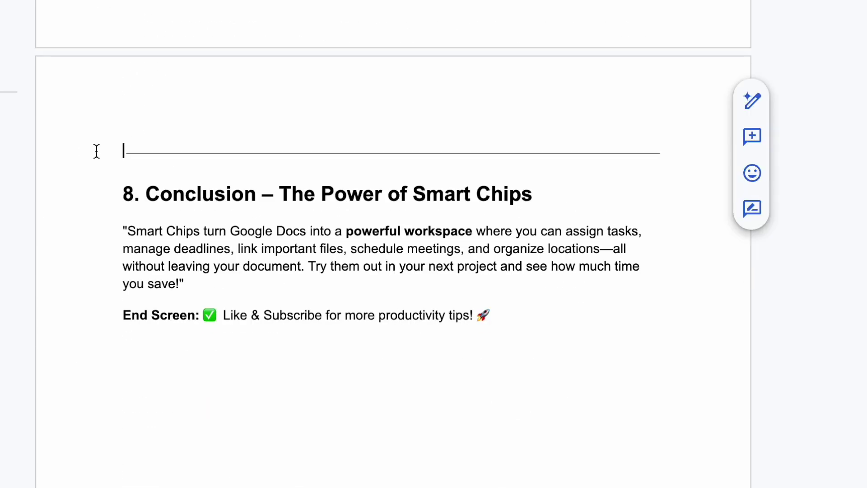
{"action": "scroll", "coordinate": [97, 151], "scroll_direction": "up", "scroll_amount": 3}
{"action": "scroll", "coordinate": [97, 151], "scroll_direction": "up", "scroll_amount": 2}
{"action": "scroll", "coordinate": [96, 151], "scroll_direction": "up", "scroll_amount": 4}
{"action": "scroll", "coordinate": [87, 222], "scroll_direction": "up", "scroll_amount": 5}
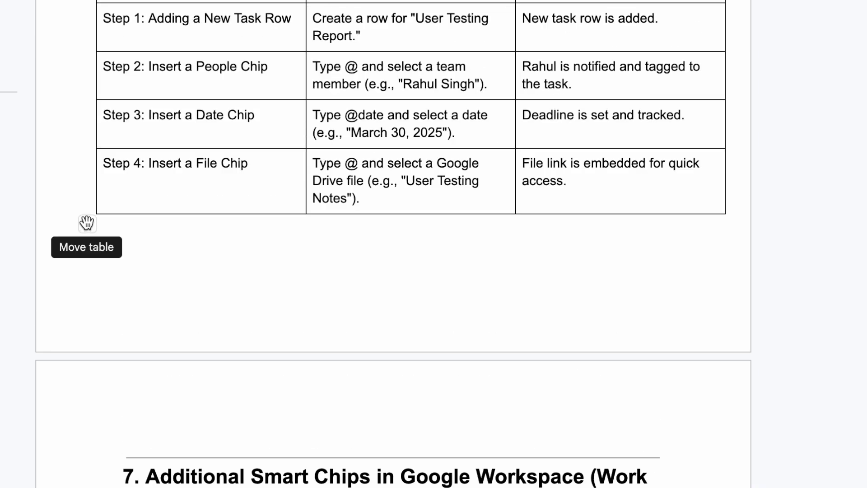
{"action": "left_click_drag", "start_coordinate": [87, 223], "coordinate": [367, 426]}
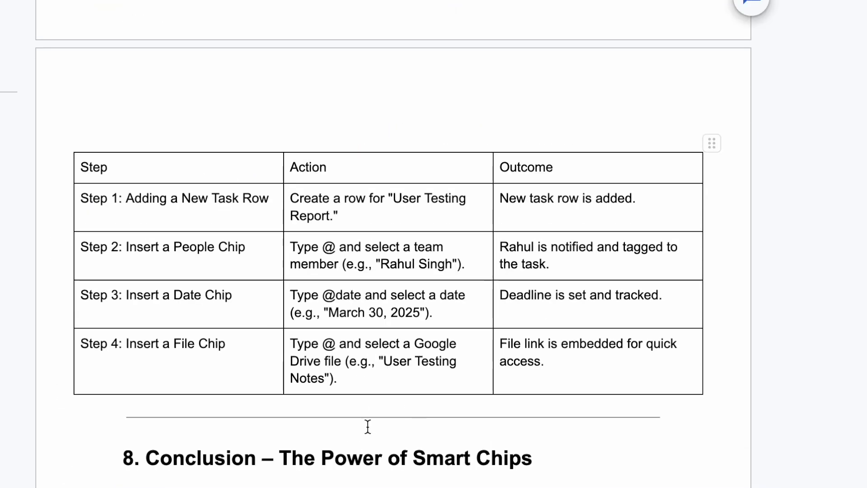
{"action": "scroll", "coordinate": [368, 426], "scroll_direction": "down", "scroll_amount": 3}
{"action": "scroll", "coordinate": [368, 427], "scroll_direction": "down", "scroll_amount": 2}
{"action": "scroll", "coordinate": [369, 434], "scroll_direction": "down", "scroll_amount": 1}
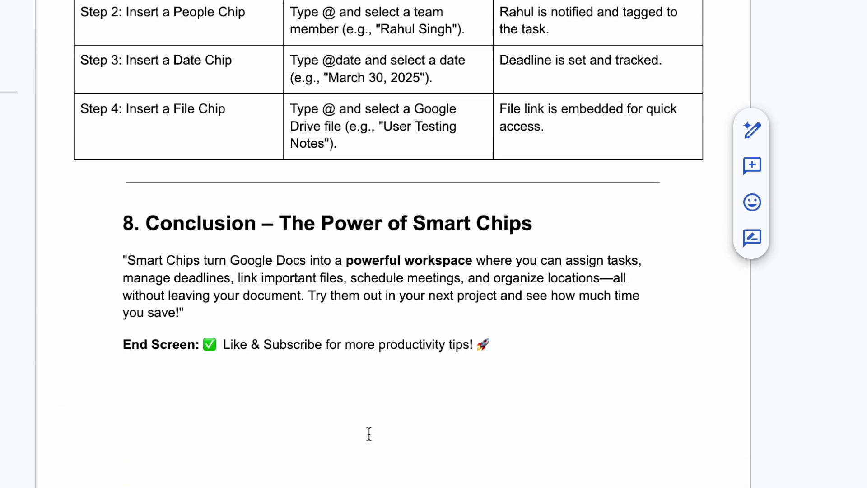
{"action": "scroll", "coordinate": [369, 433], "scroll_direction": "up", "scroll_amount": 2}
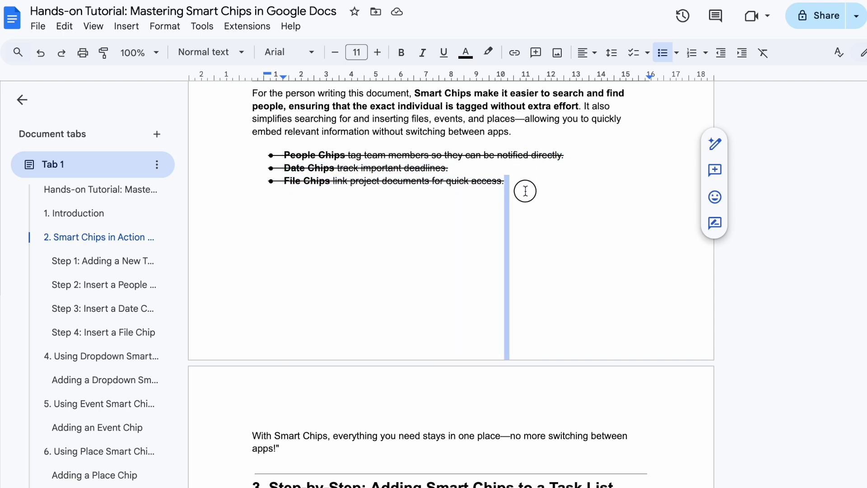
Step: Delete the empty lines under the bullets, select the list through 'apps!' and clear its formatting to drop the strikethrough
{"action": "key", "text": "Delete"}
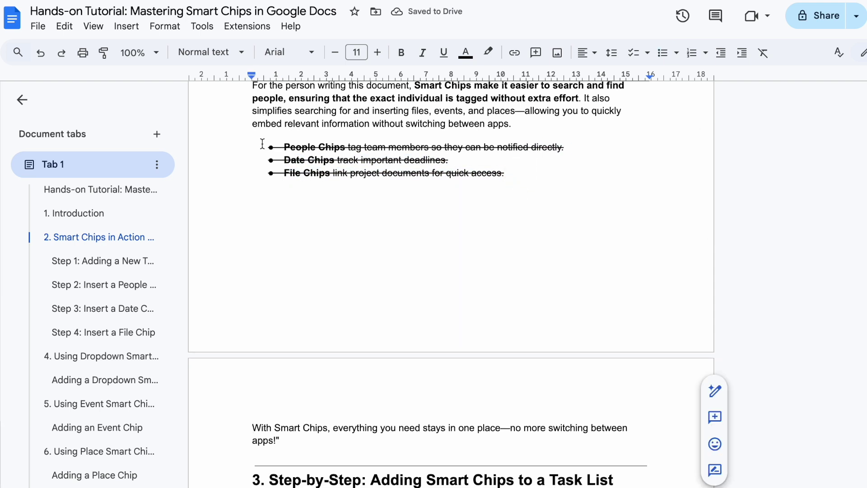
{"action": "left_click_drag", "start_coordinate": [262, 143], "coordinate": [557, 458]}
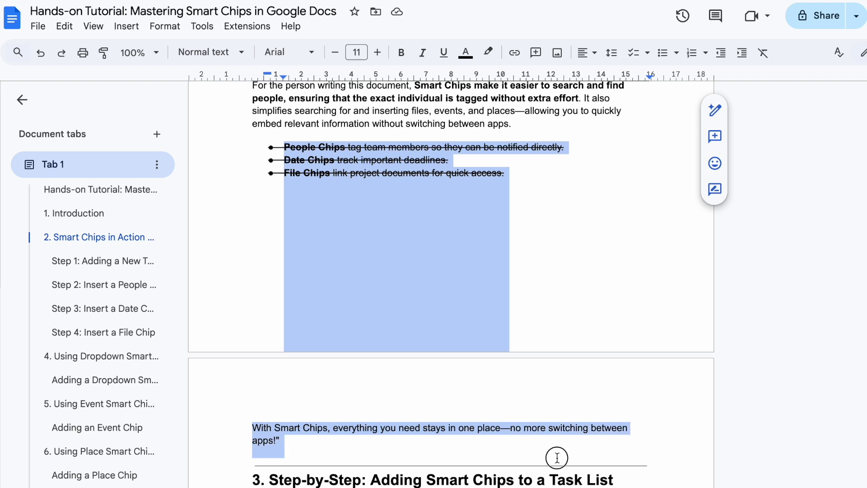
{"action": "left_click", "coordinate": [165, 25]}
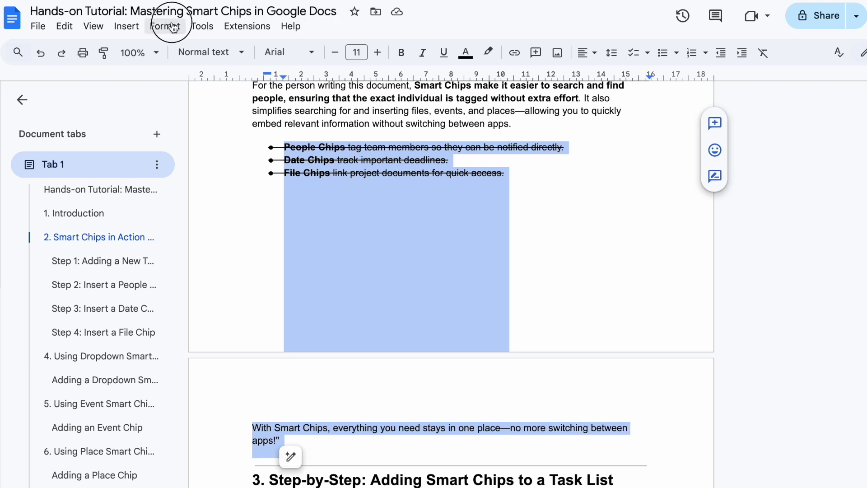
{"action": "left_click", "coordinate": [204, 358]}
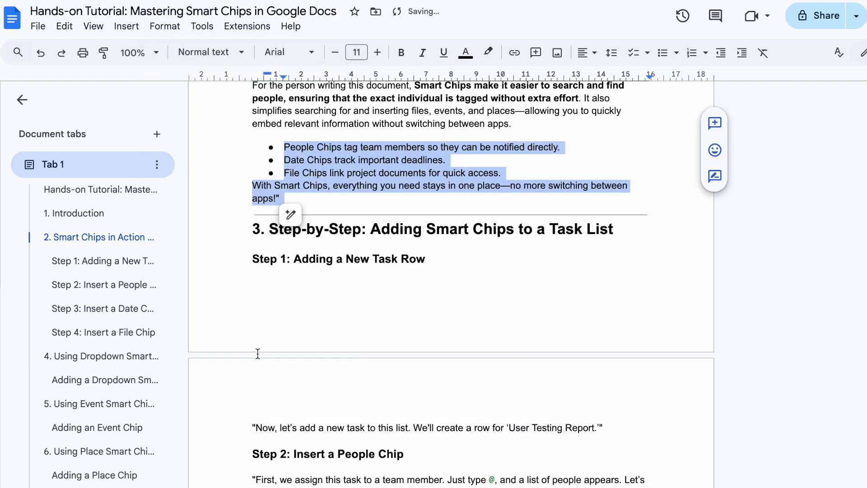
{"action": "left_click", "coordinate": [507, 261]}
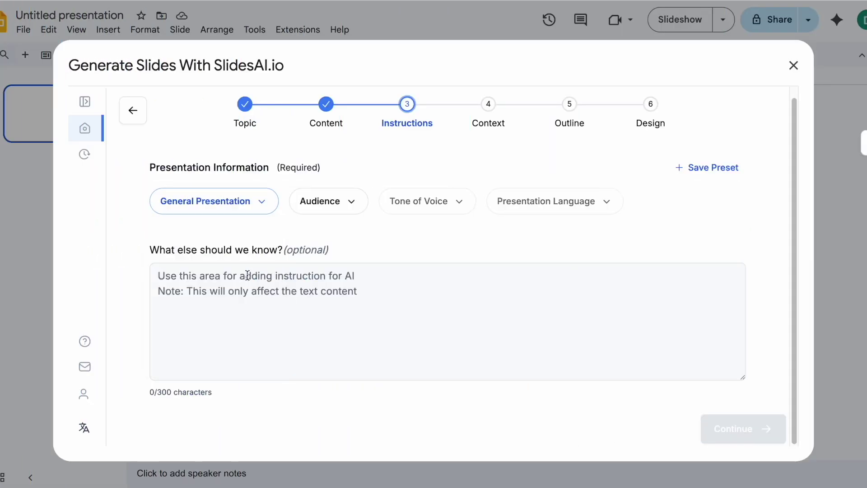
Step: Advance the SlidesAI generator from Instructions to the Context step
{"action": "left_click", "coordinate": [740, 427]}
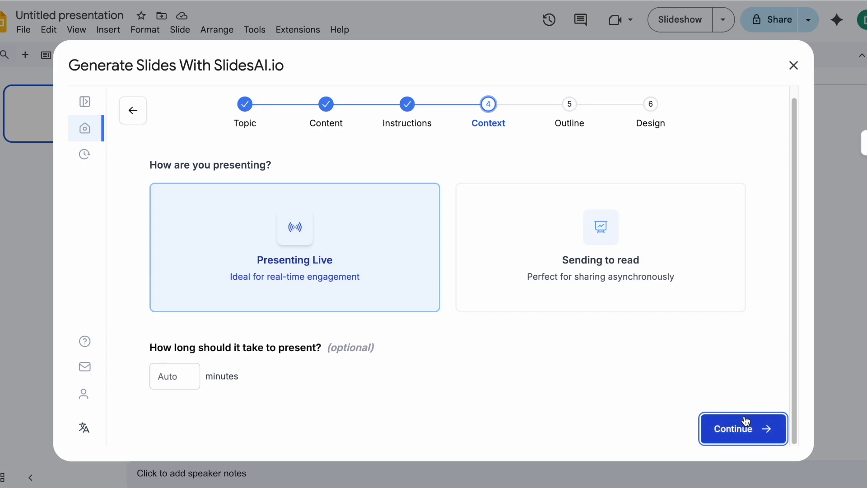